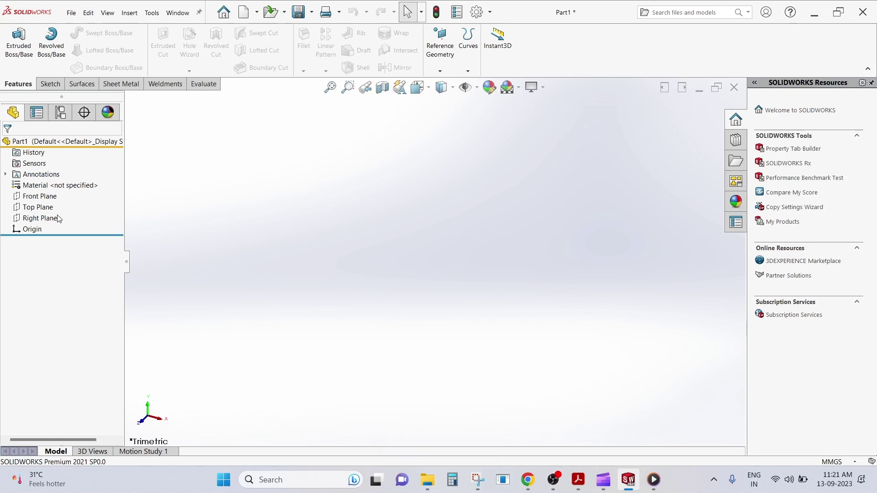
Open a new sketch (Sketch4) on the Top Plane with the Line tool ready.
click(38, 207)
click(60, 197)
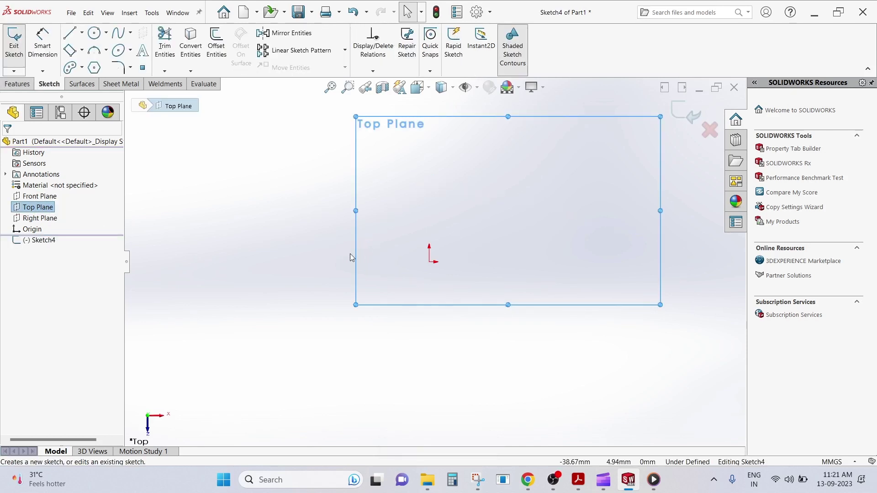
click(352, 258)
click(73, 33)
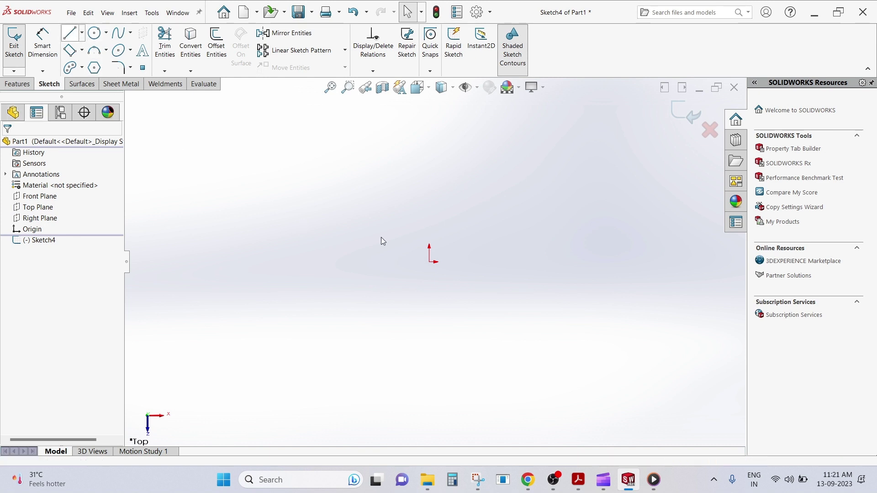
Draw the open inverted-U from the origin: two vertical legs, a straight top, and tangent-arc corners.
click(429, 262)
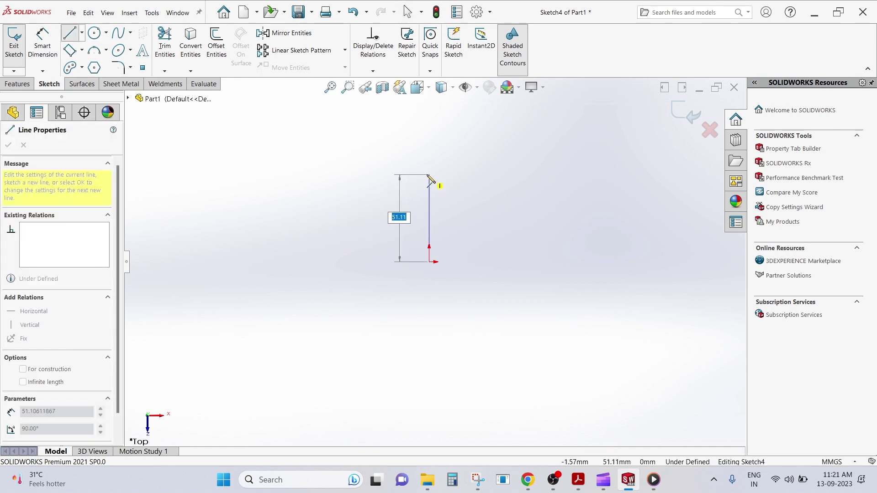
click(429, 175)
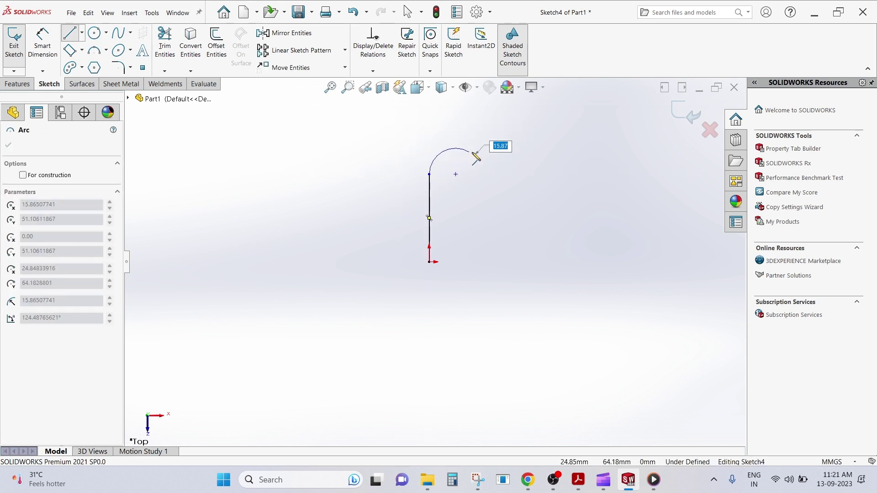
click(471, 131)
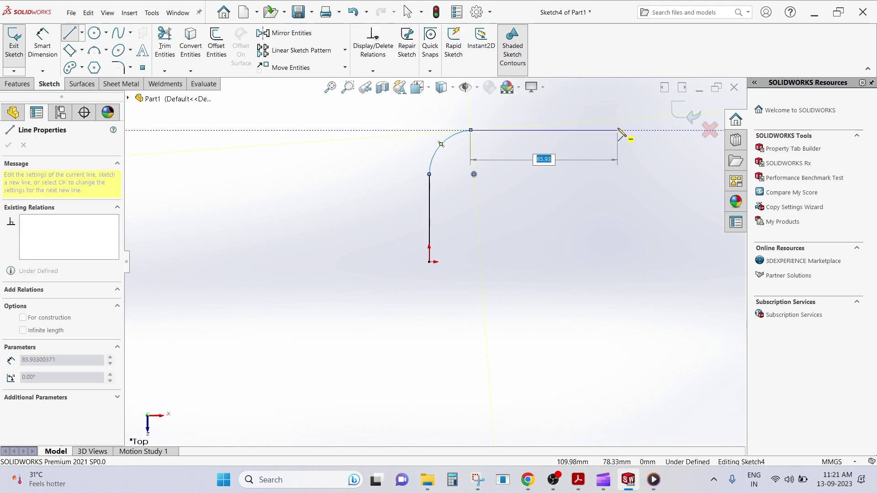
click(620, 130)
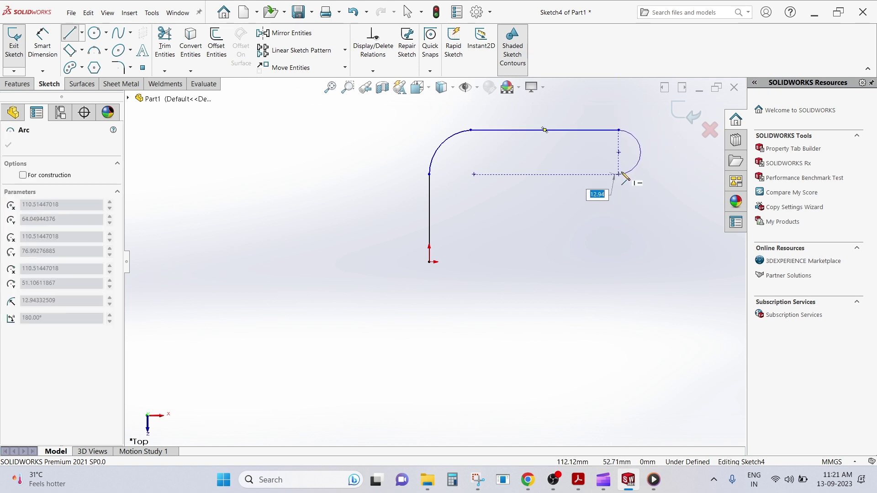
click(656, 175)
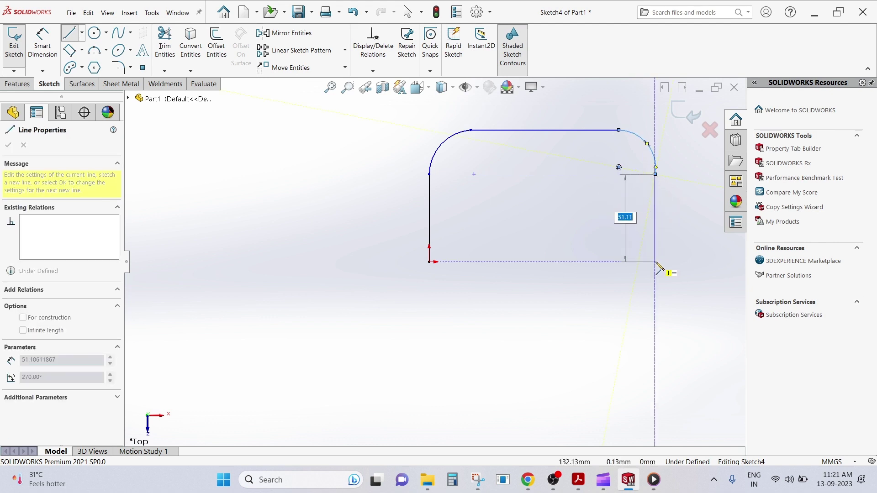
click(656, 263)
right_click(612, 288)
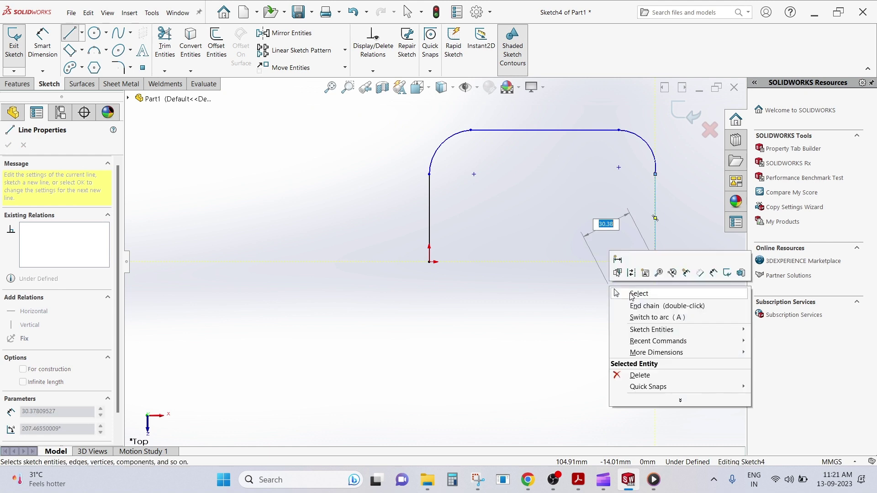
click(630, 292)
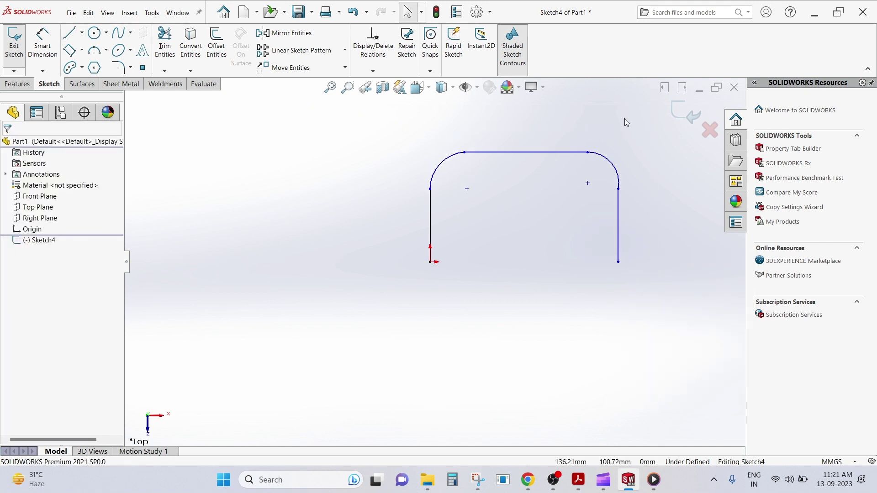
Dimension the left vertical leg, first at 30 mm, then correct it to 15 mm.
click(42, 45)
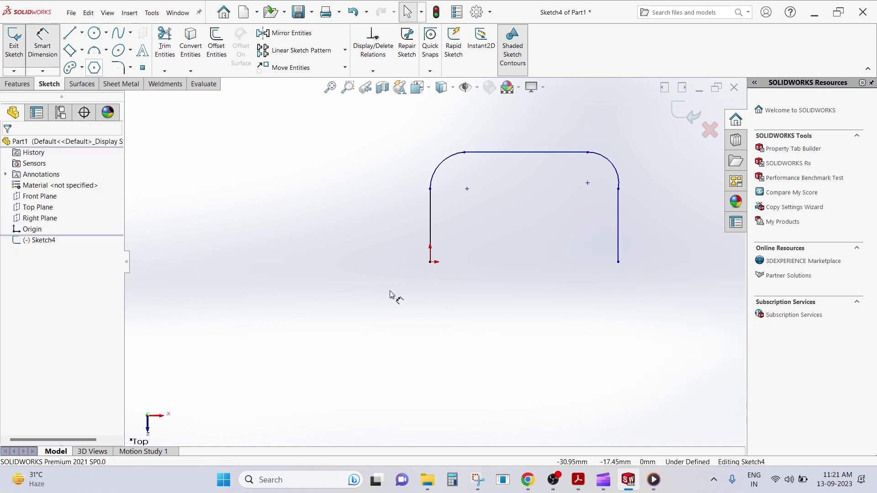
click(431, 228)
click(309, 226)
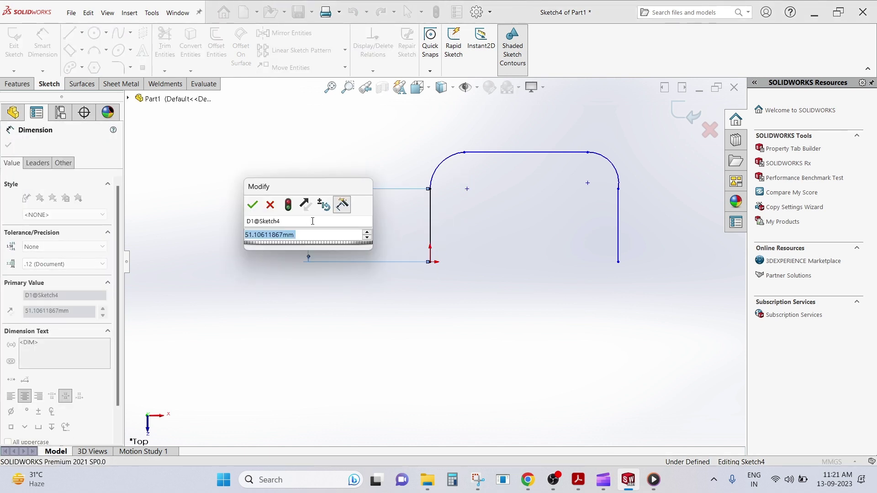
text(3)
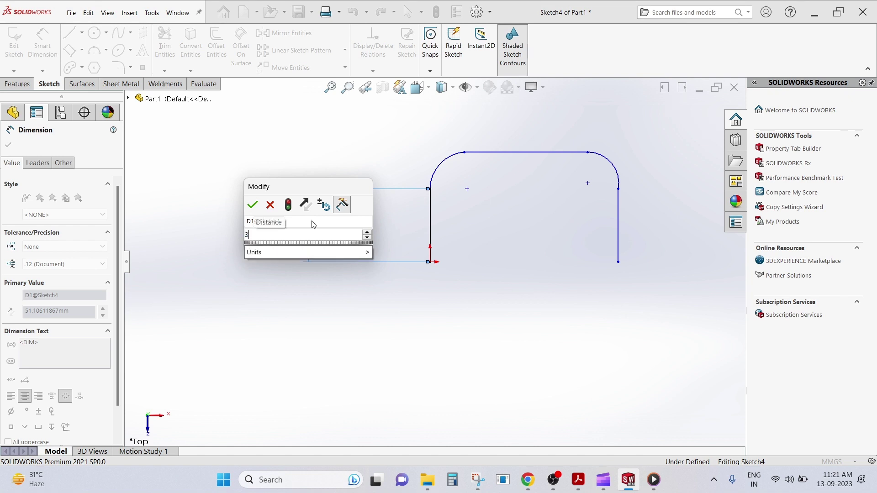
text(0)
click(253, 204)
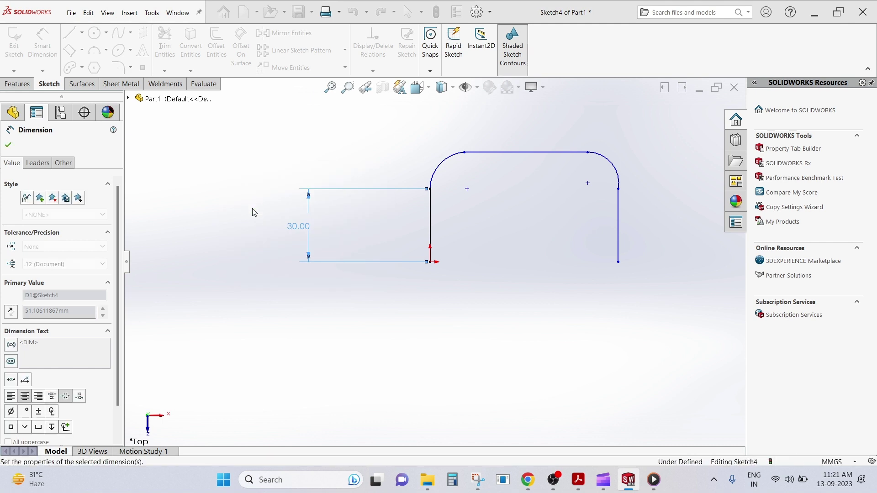
click(247, 234)
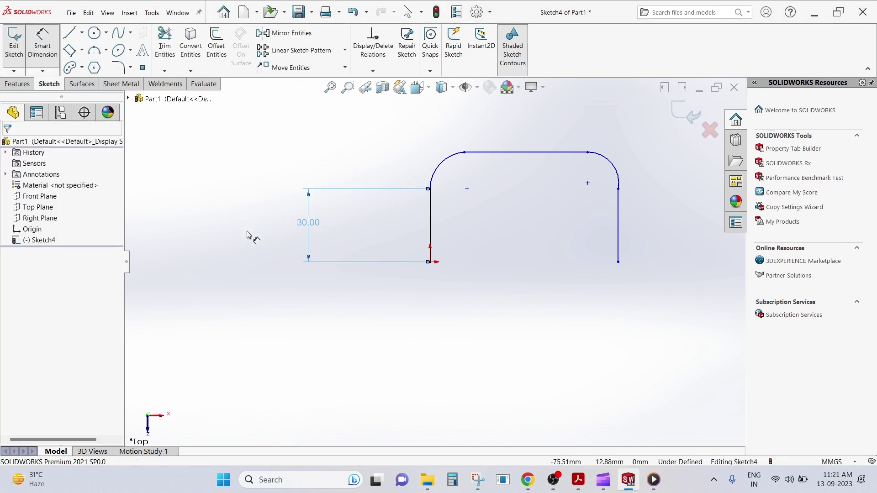
double_click(303, 220)
text(15)
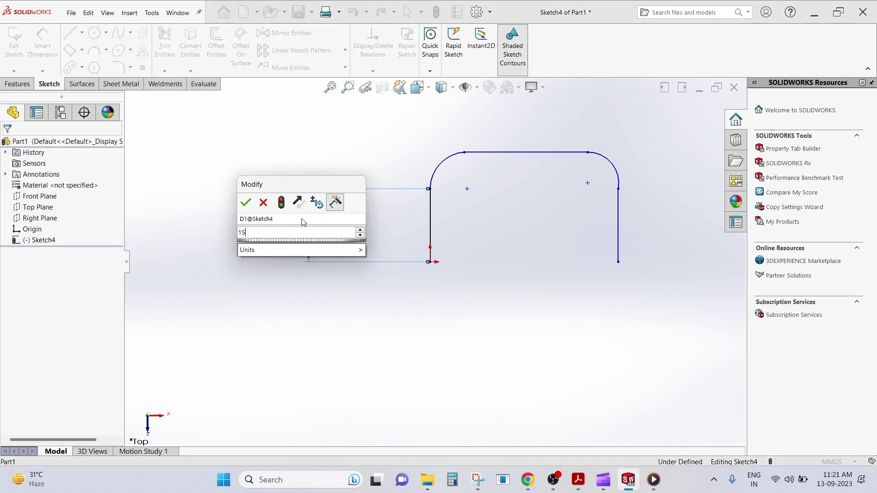
click(247, 202)
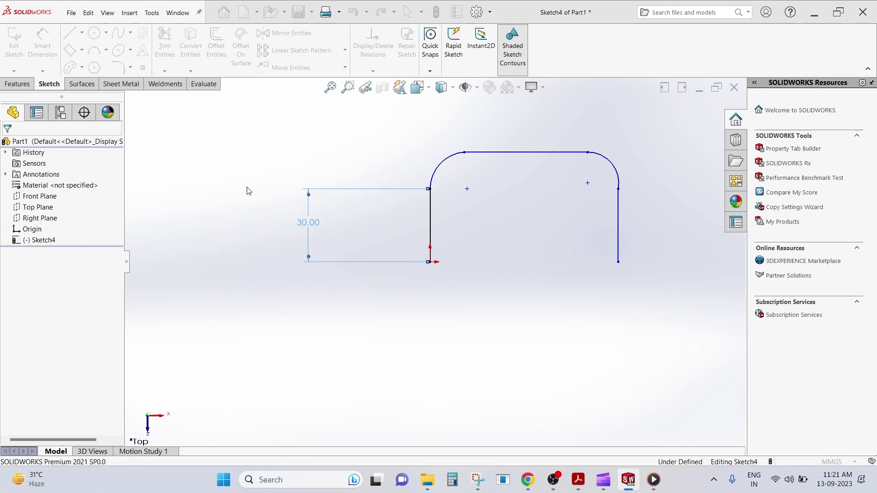
click(283, 183)
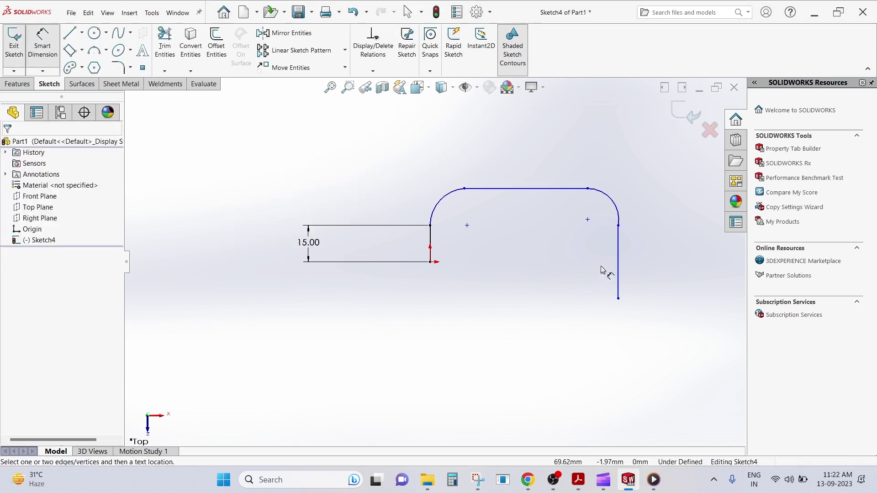
Dimension the right vertical leg at 15 mm.
click(618, 258)
click(669, 255)
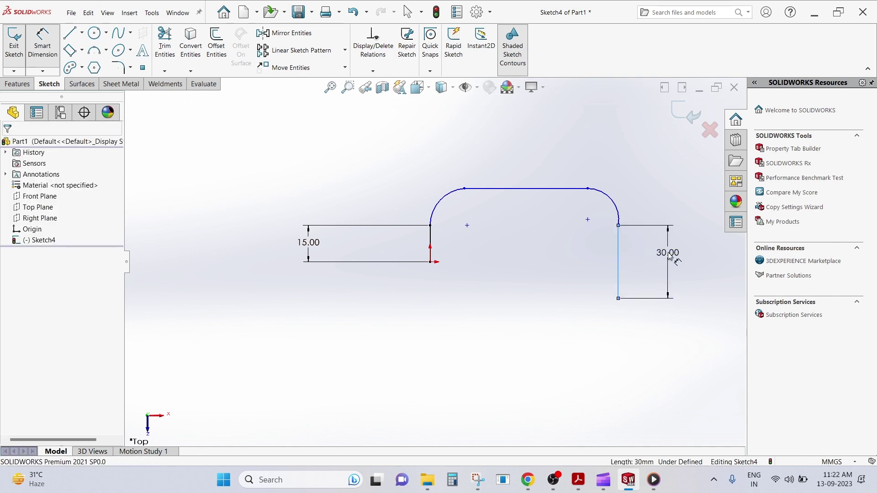
text(15)
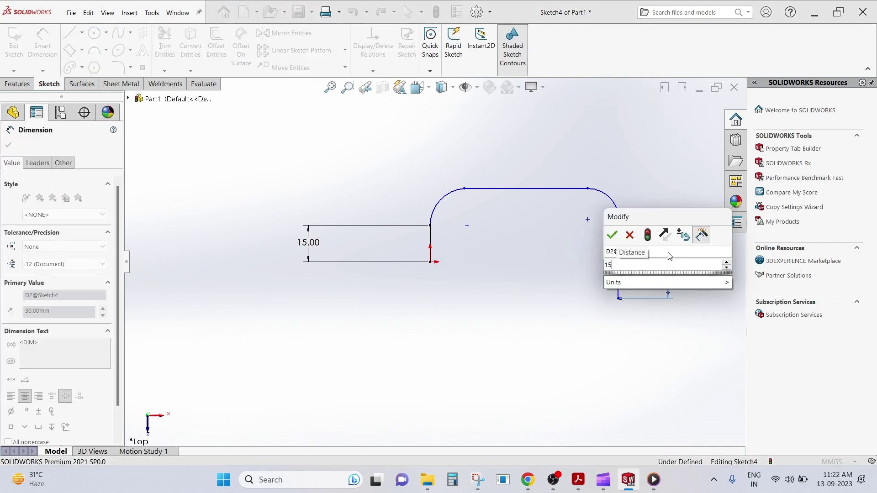
click(612, 235)
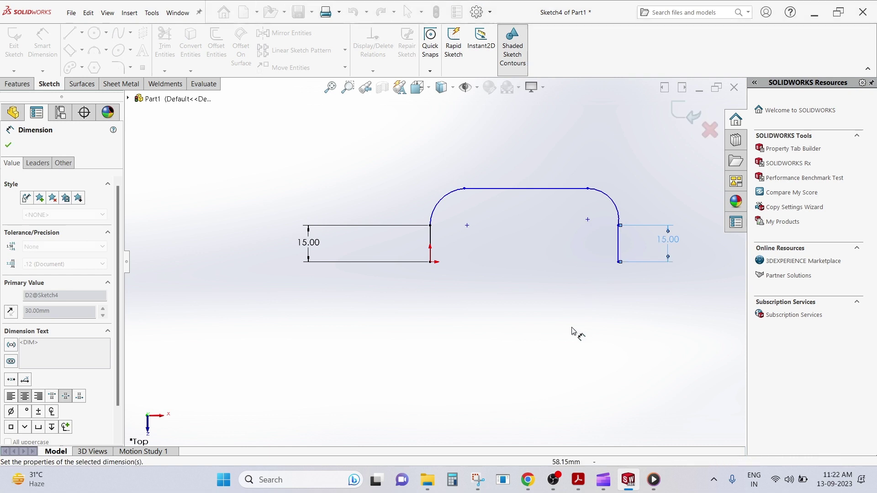
Give the left corner arc a 15 mm radius and the top line a 50 mm length.
click(445, 195)
click(383, 188)
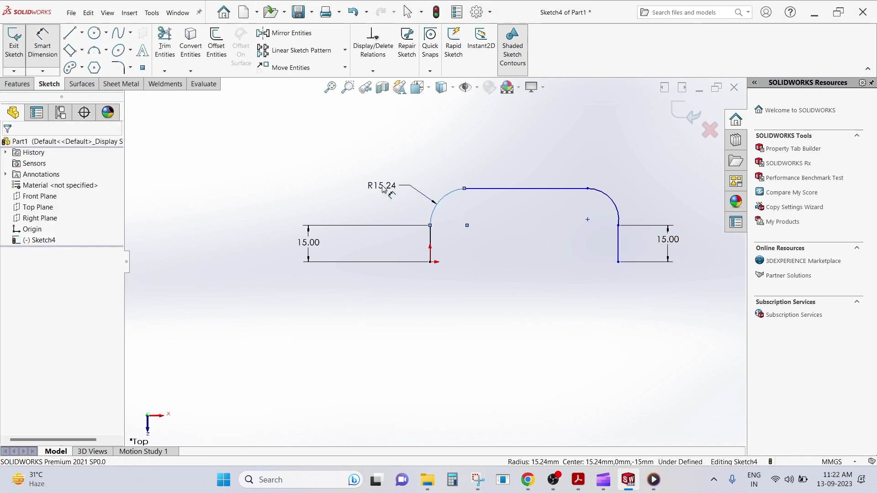
text(15)
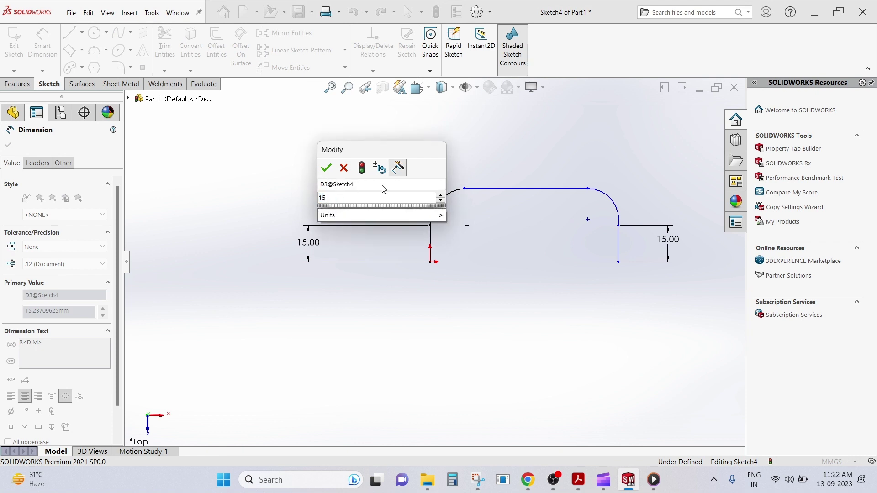
click(331, 169)
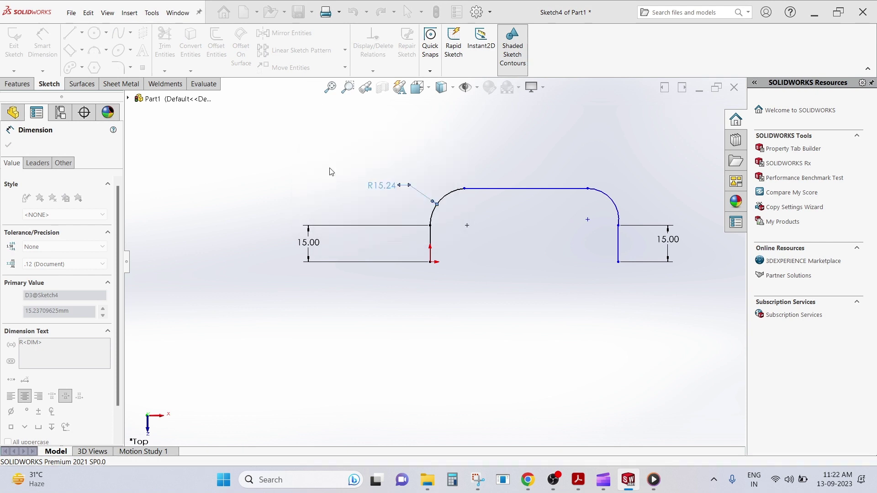
click(540, 190)
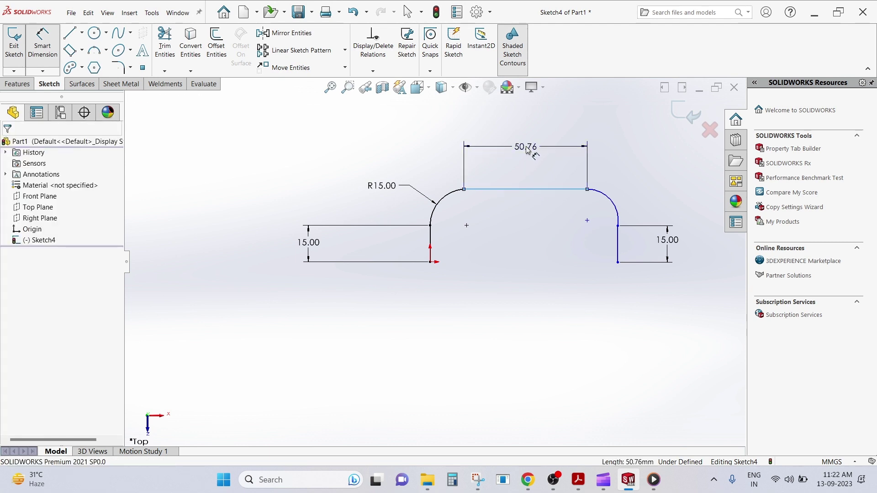
click(527, 150)
text(50)
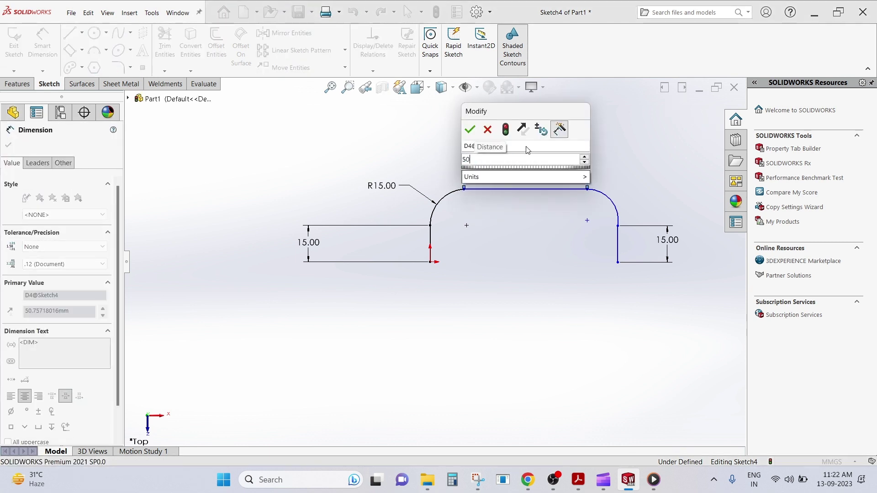
click(471, 129)
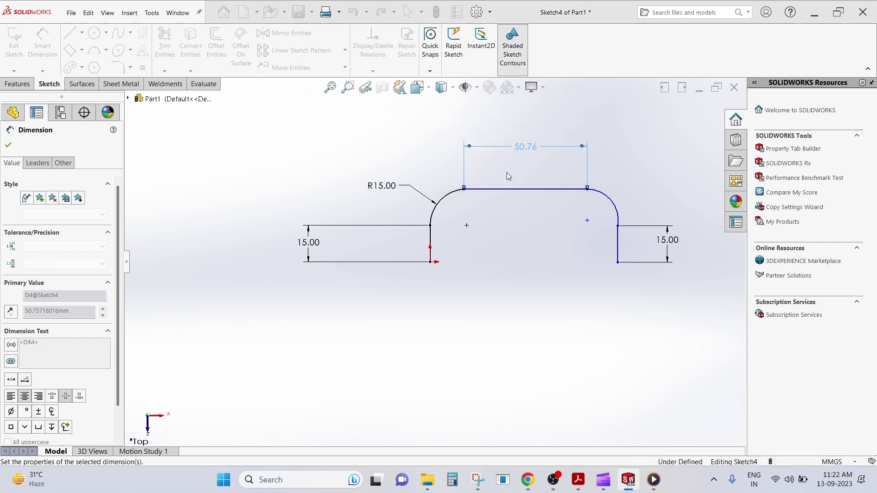
Dimension the right corner arc to a 15 mm radius.
click(610, 202)
click(661, 178)
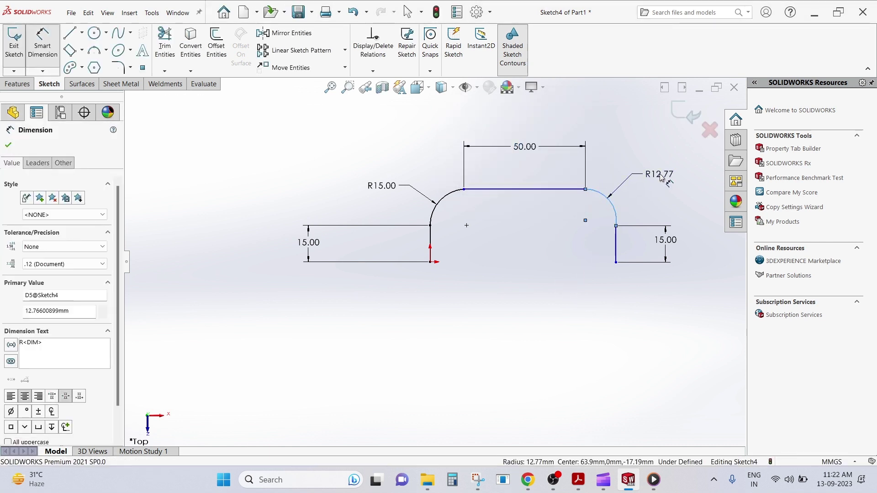
text(15)
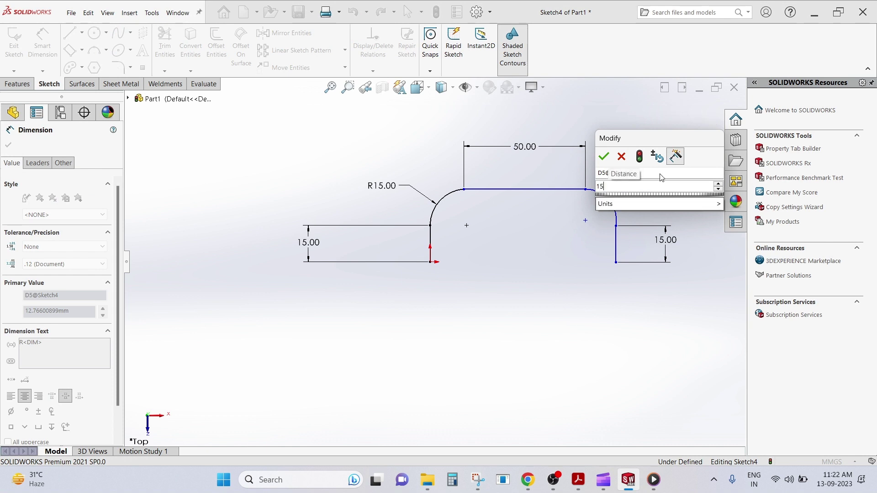
click(637, 160)
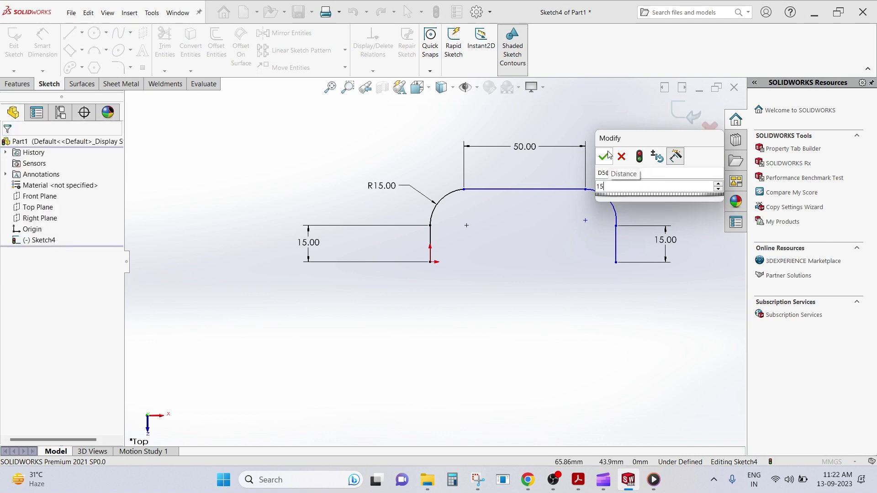
key(Return)
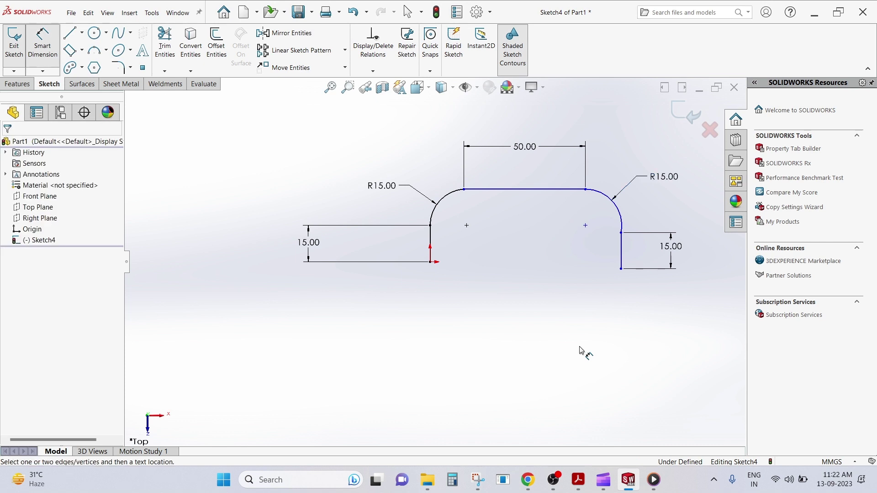
Add a Horizontal relation between the origin and the right leg's bottom endpoint.
right_click(500, 345)
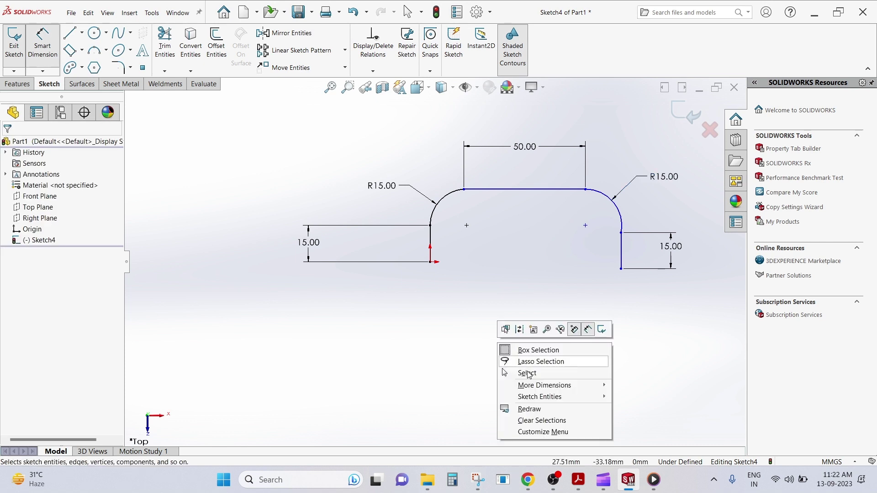
click(521, 370)
click(430, 261)
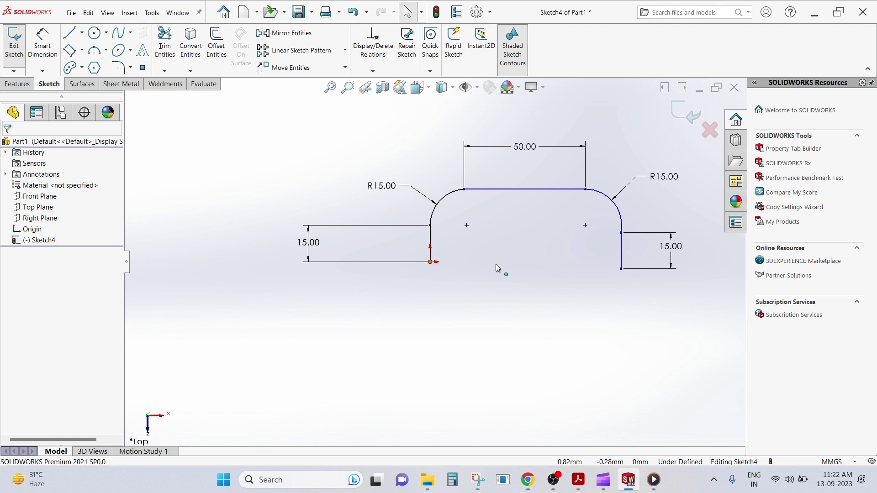
ctrl+click(620, 269)
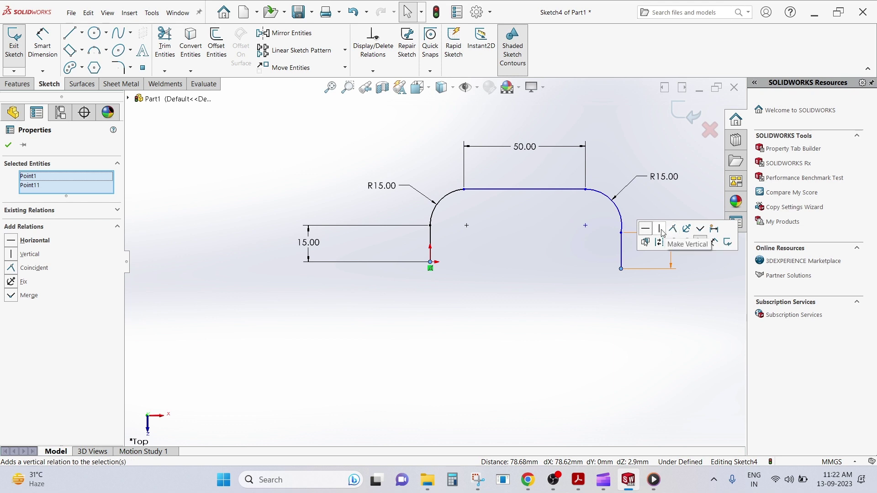
click(644, 230)
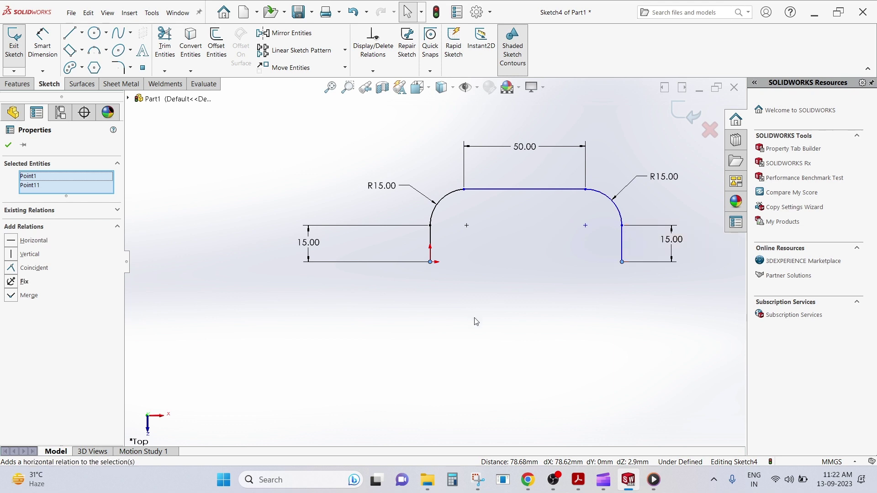
click(474, 317)
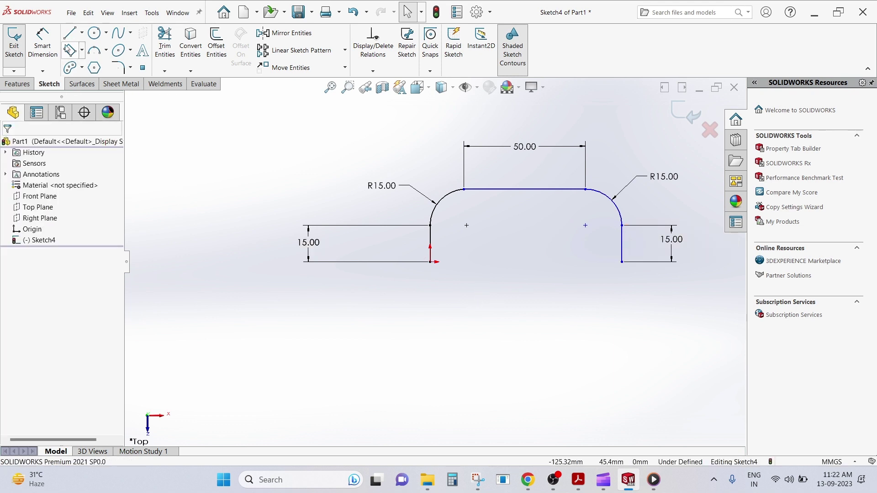
Exit Sketch4 and reopen it for editing.
click(14, 43)
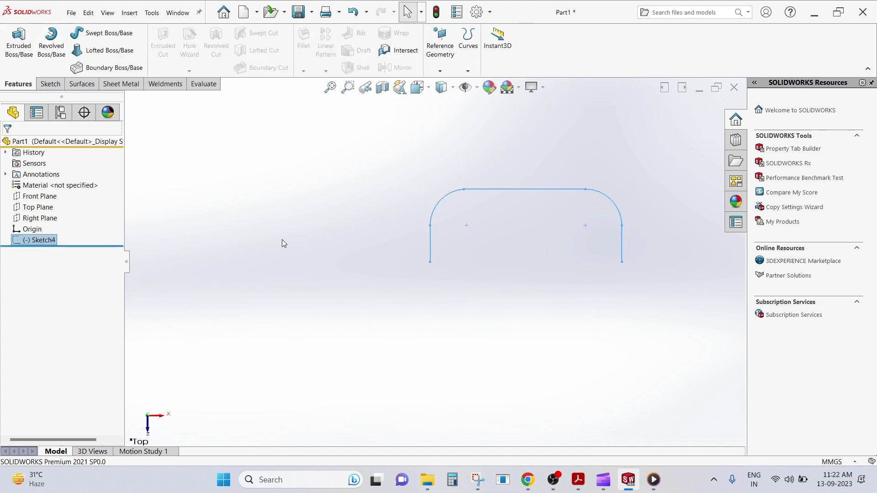
right_click(46, 240)
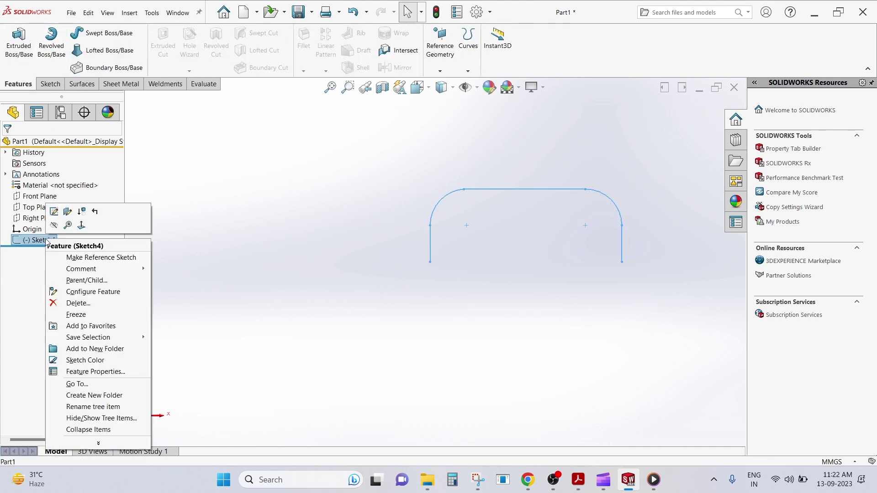
click(54, 211)
Dimension the top line to the bottom-left endpoint at 30 mm, fully defining the sketch.
click(46, 50)
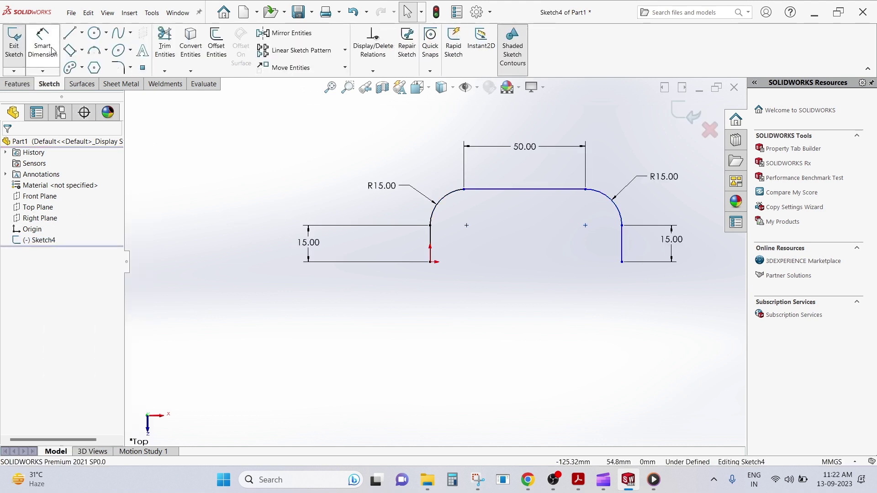
click(515, 190)
click(431, 263)
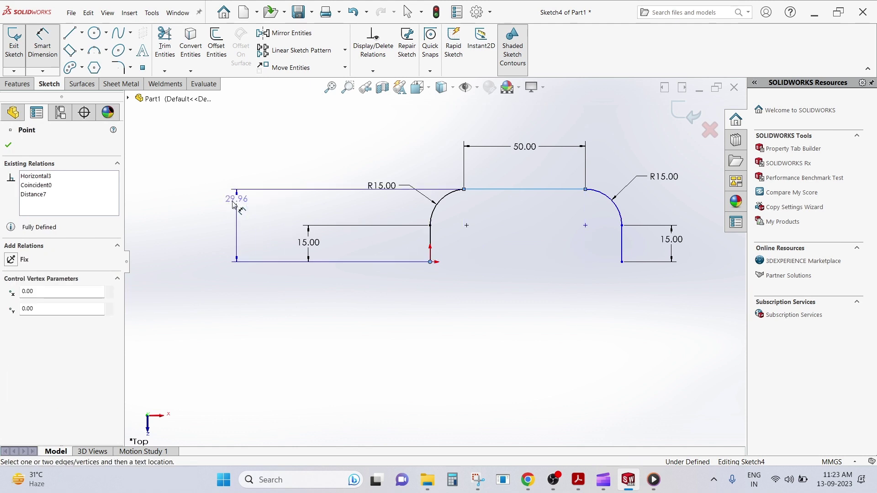
click(230, 225)
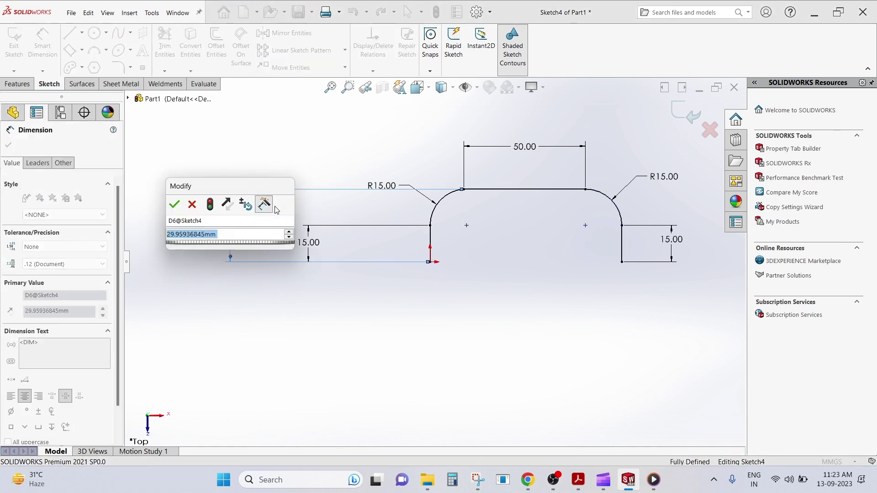
text(3)
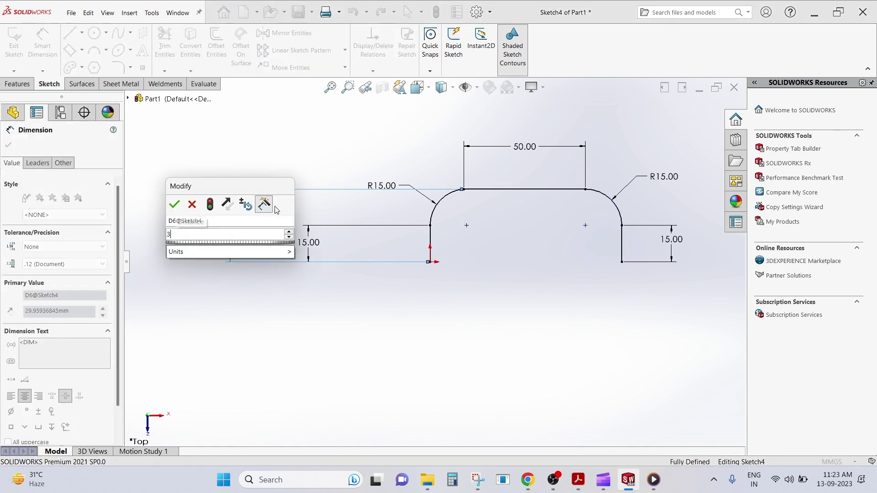
text(0)
click(176, 206)
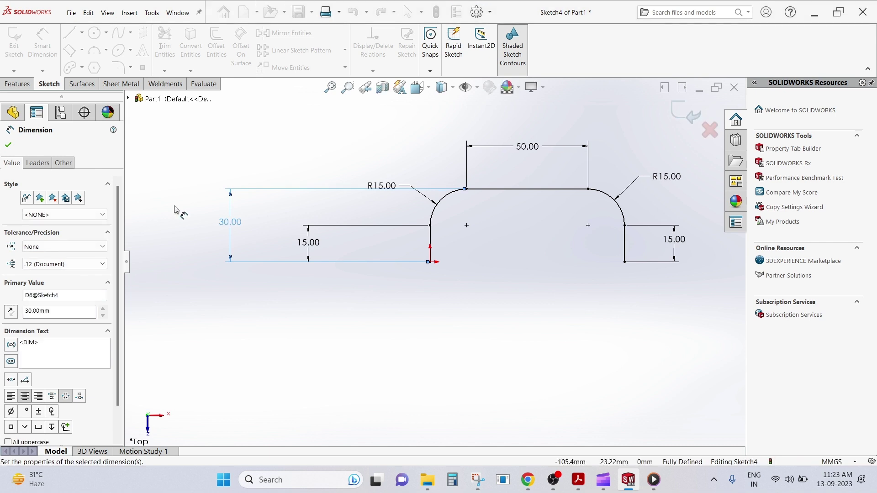
click(212, 260)
key(f)
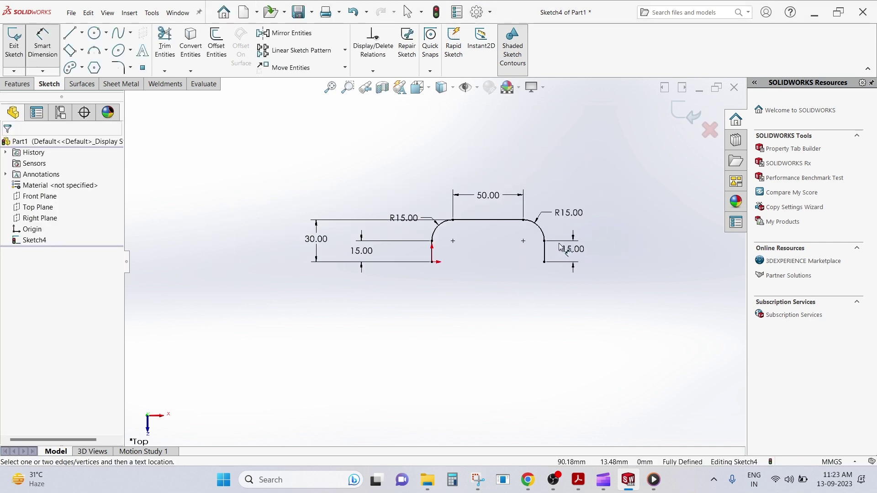
scroll(561, 248, down, 1)
scroll(437, 225, down, 1)
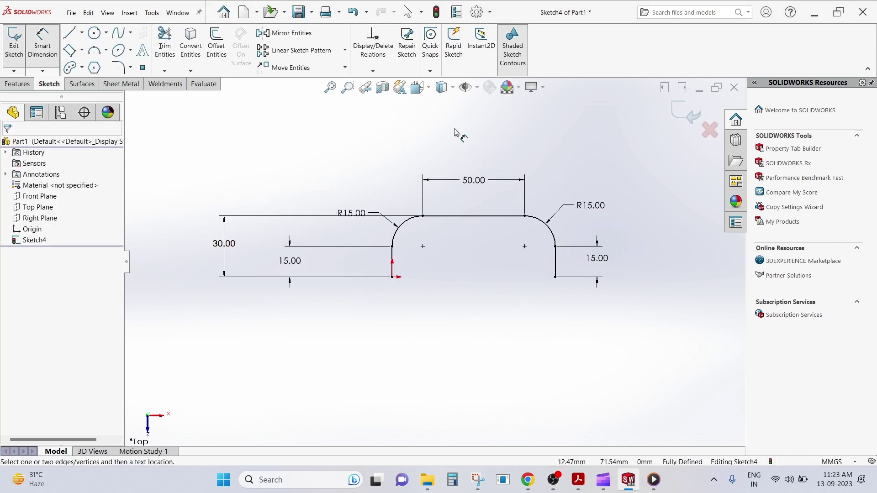
Start a new Front Plane sketch with two concentric circles centred on the origin.
click(694, 117)
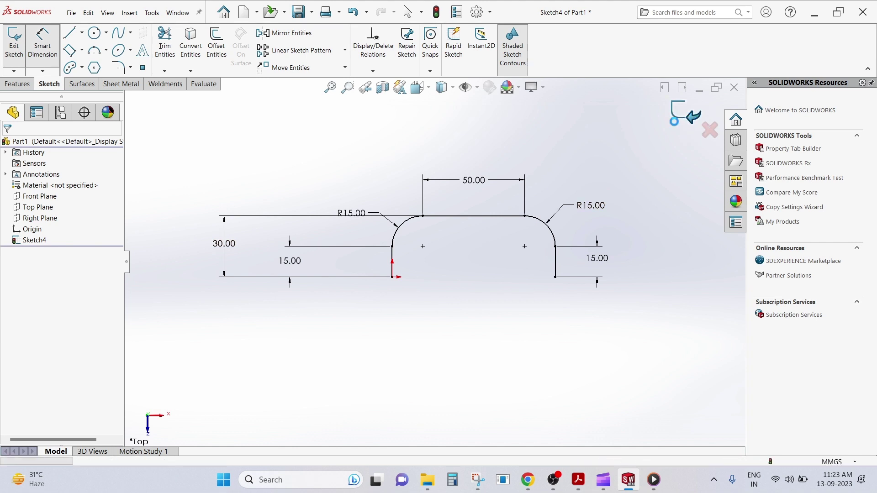
click(39, 196)
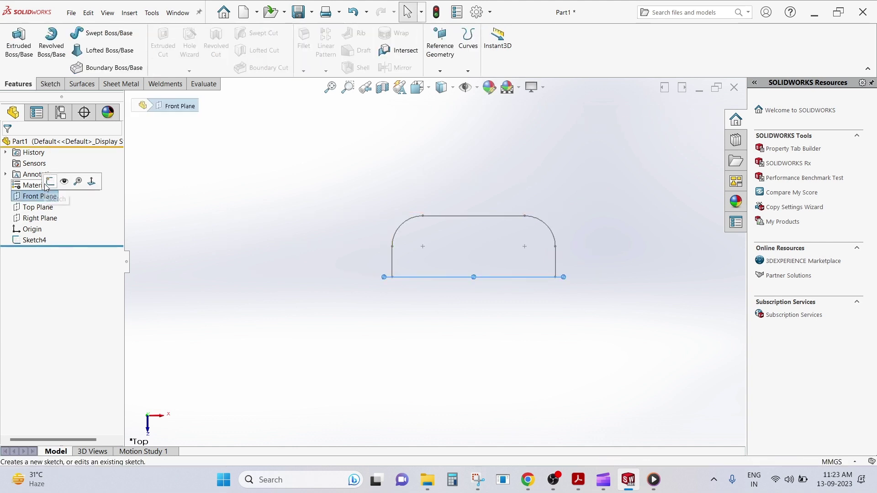
click(47, 186)
click(131, 196)
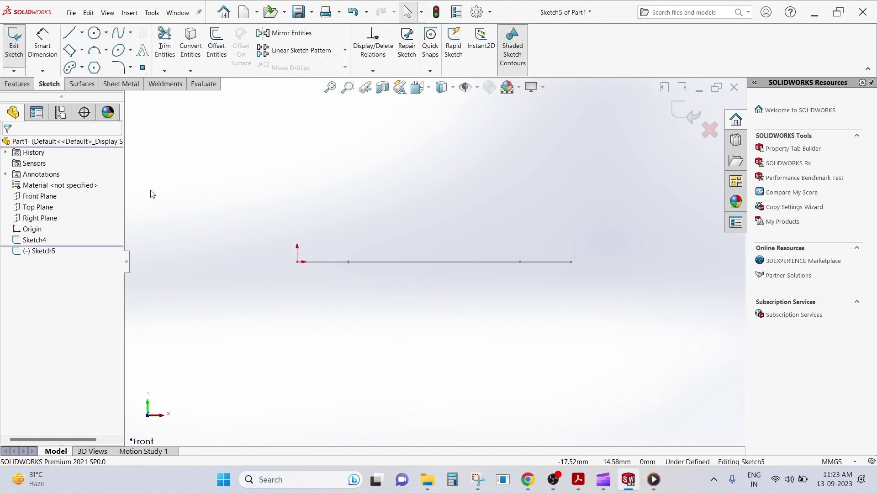
click(95, 32)
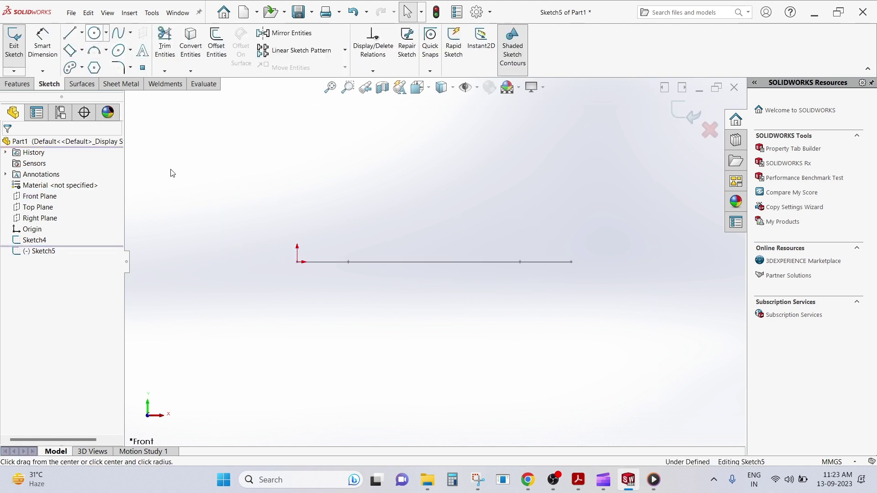
click(297, 262)
click(309, 276)
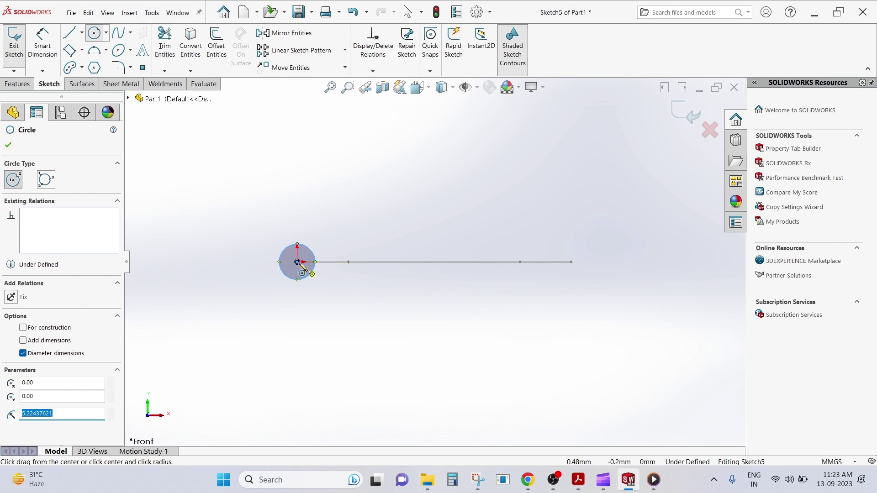
click(297, 261)
click(309, 290)
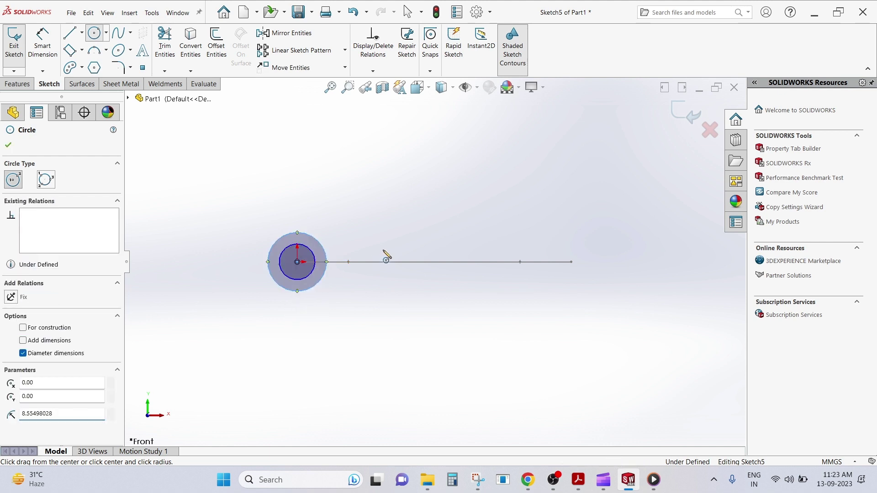
Dimension the inner circle at Ø5 mm and the outer circle at Ø8 mm.
right_drag(386, 258, 386, 211)
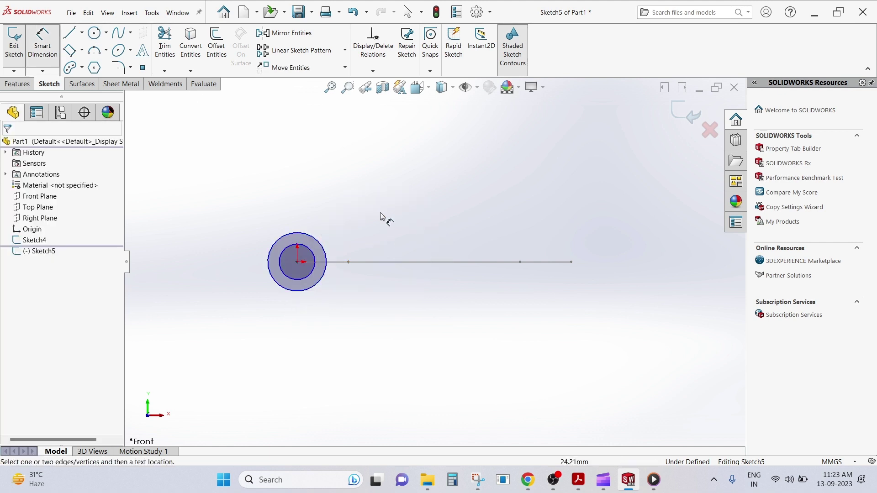
click(315, 286)
click(241, 267)
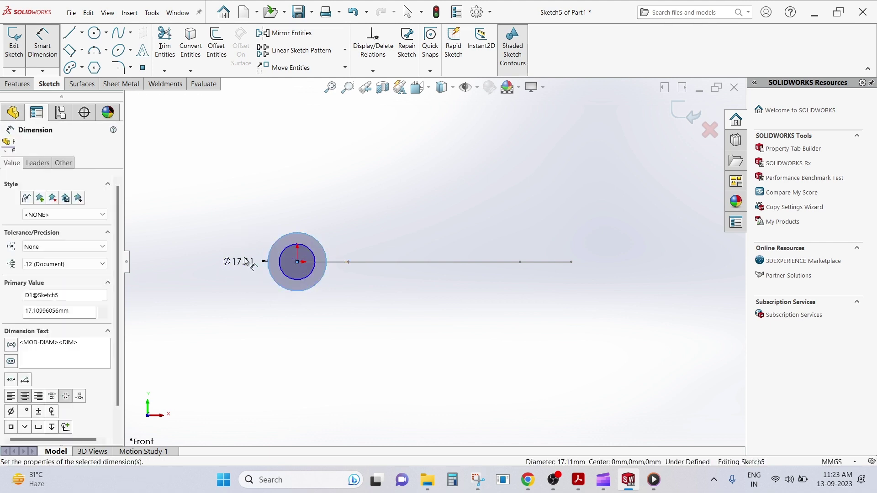
text(5)
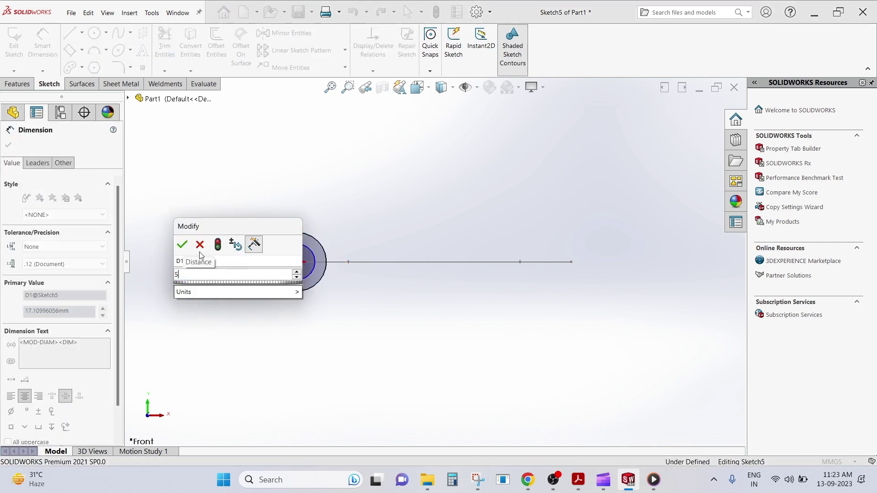
click(182, 245)
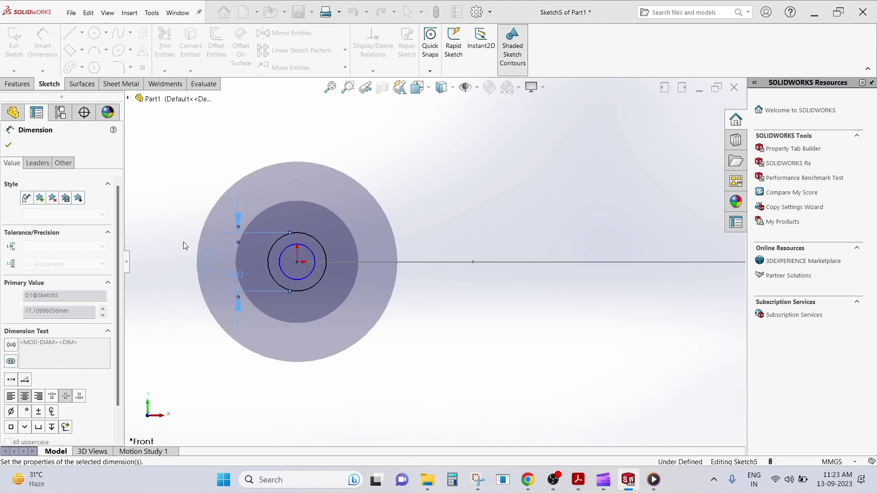
click(286, 245)
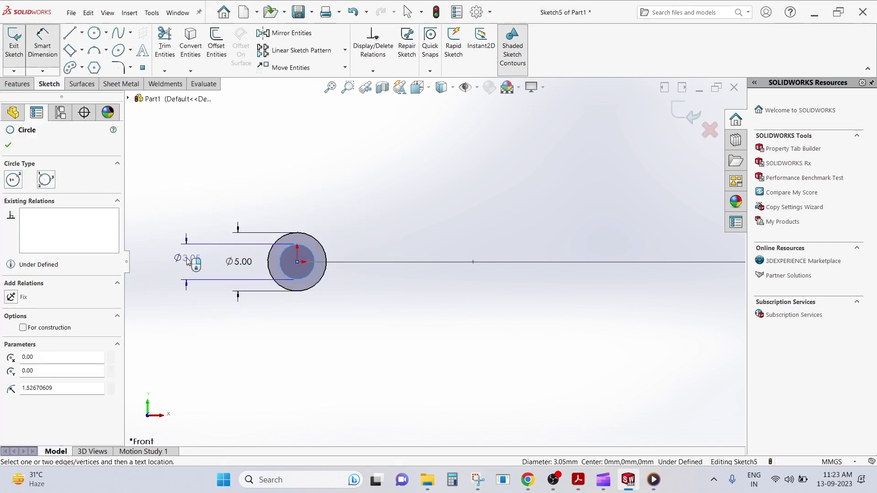
click(186, 258)
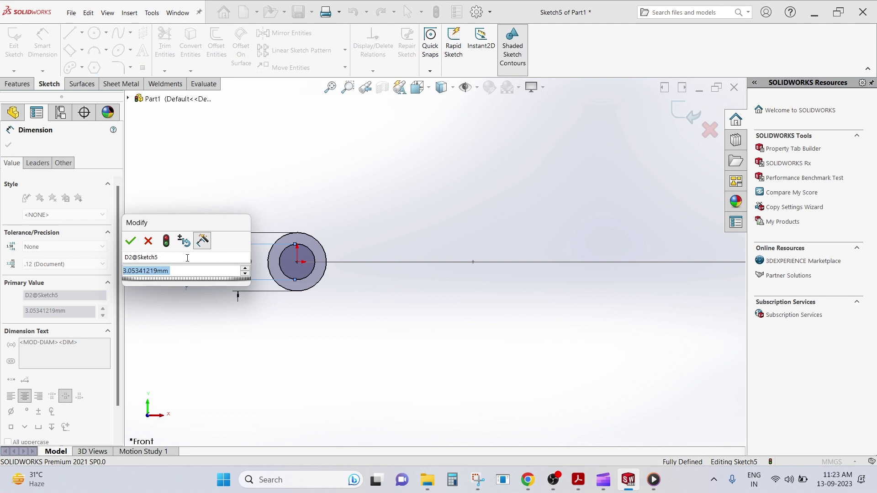
text(8)
mouse_move(185, 288)
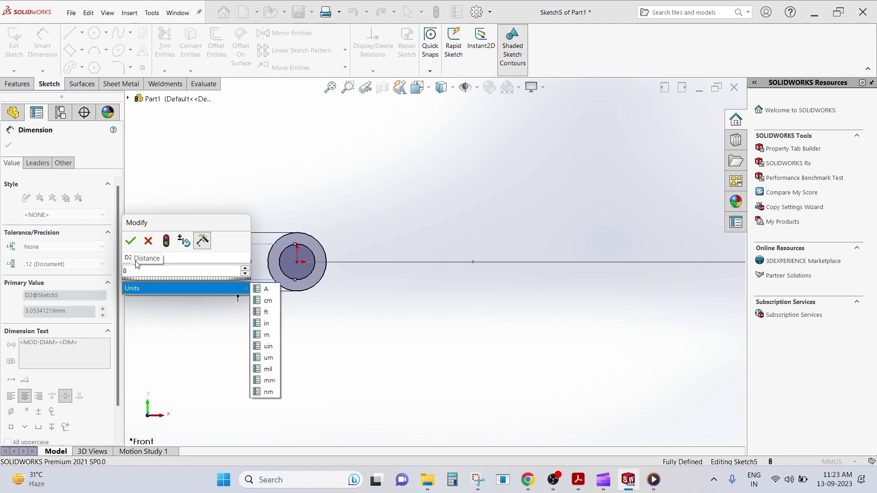
key(Return)
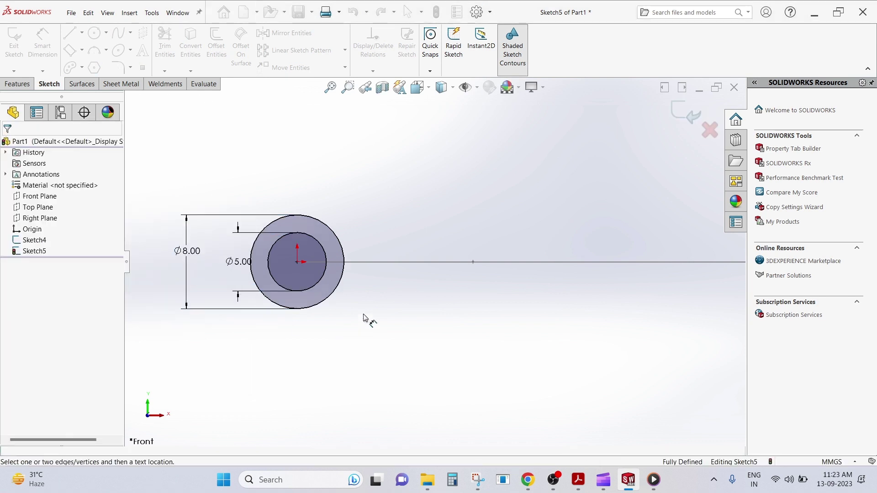
scroll(470, 280, up, 3)
scroll(439, 280, up, 2)
scroll(443, 254, up, 1)
Close Sketch5 and start a Swept Boss/Base using it as the profile.
middle_drag(443, 255, 448, 296)
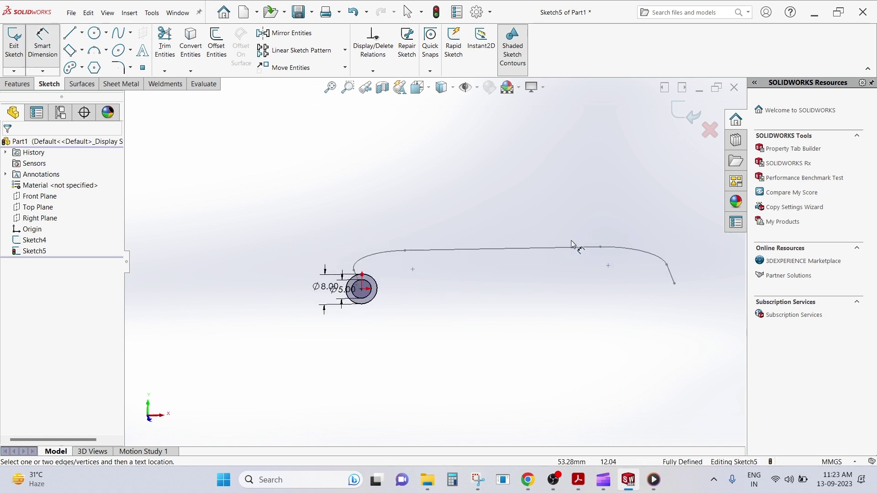
click(685, 112)
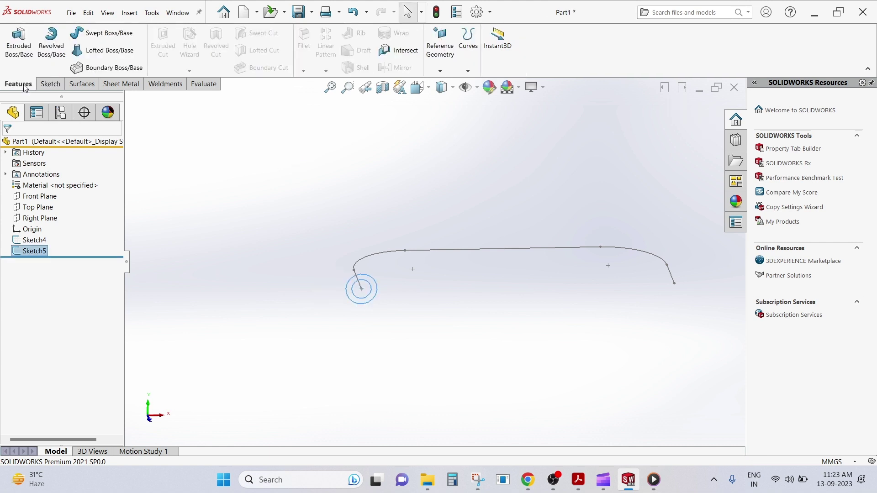
click(89, 39)
scroll(375, 259, down, 2)
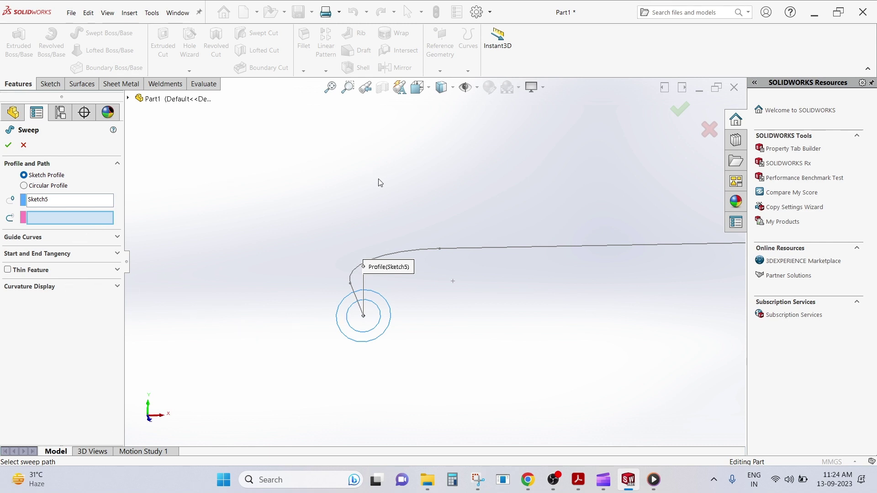
Move Sketch4 from Guide Curves into the Path box and create the sweep.
click(91, 240)
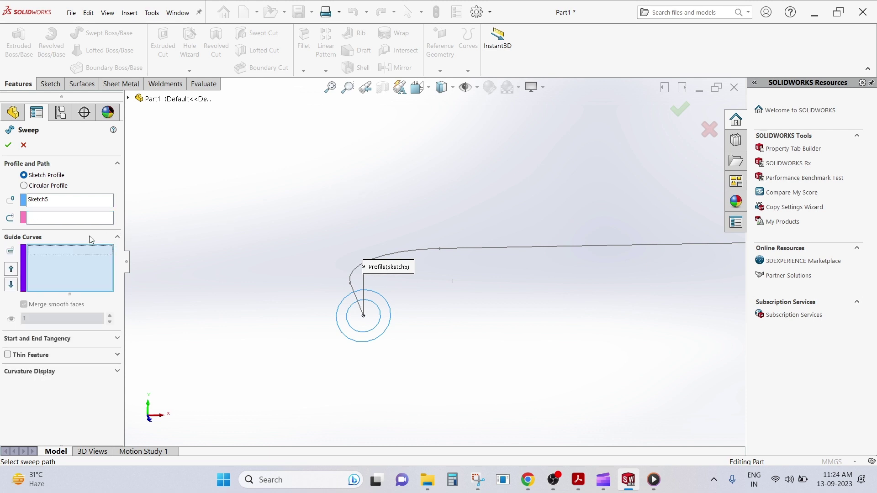
click(405, 252)
mouse_move(406, 254)
middle_down()
mouse_move(481, 277)
mouse_move(482, 289)
mouse_move(432, 315)
middle_up()
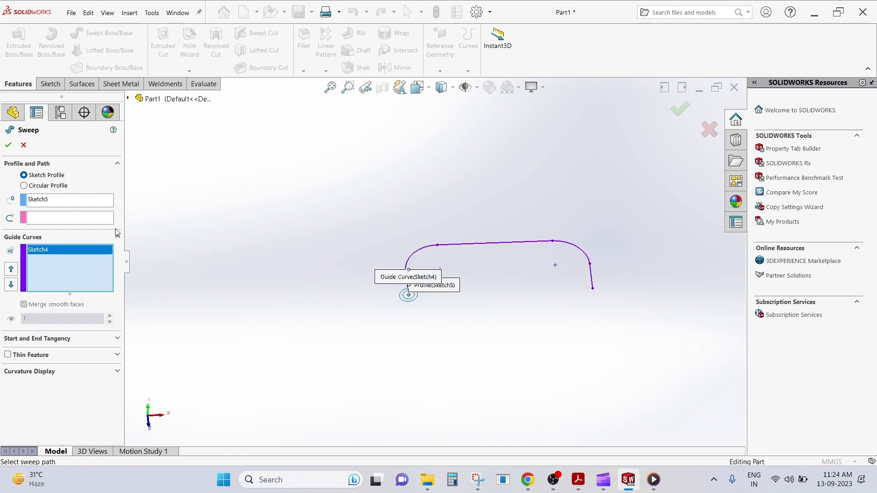
click(74, 217)
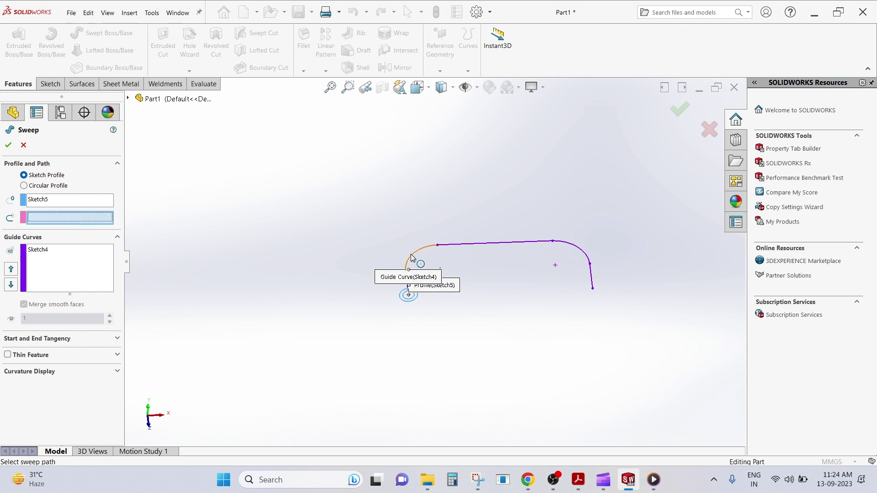
click(66, 268)
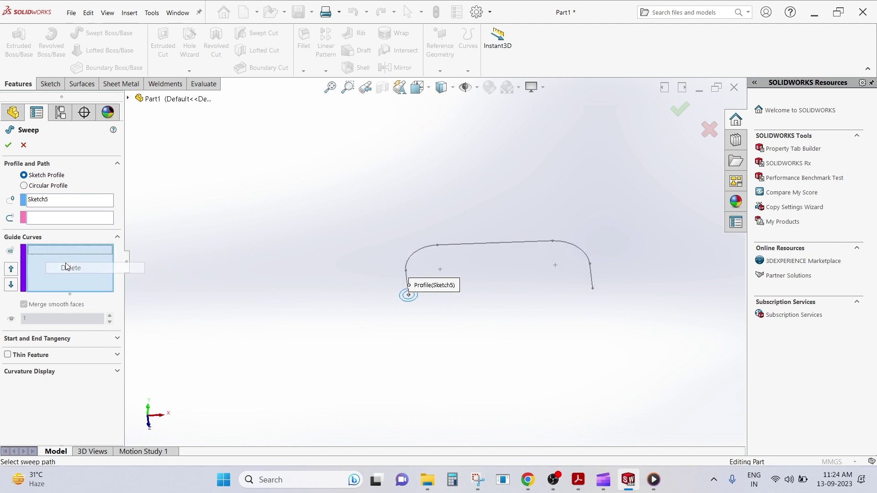
click(55, 220)
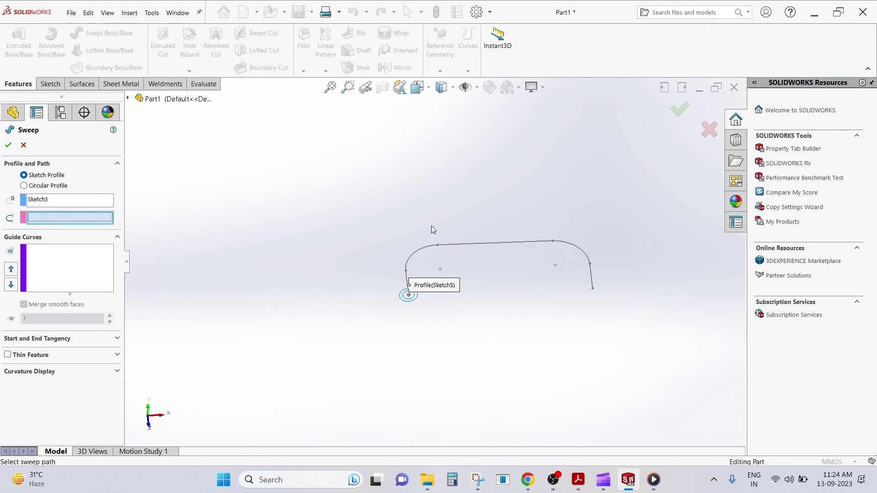
click(424, 253)
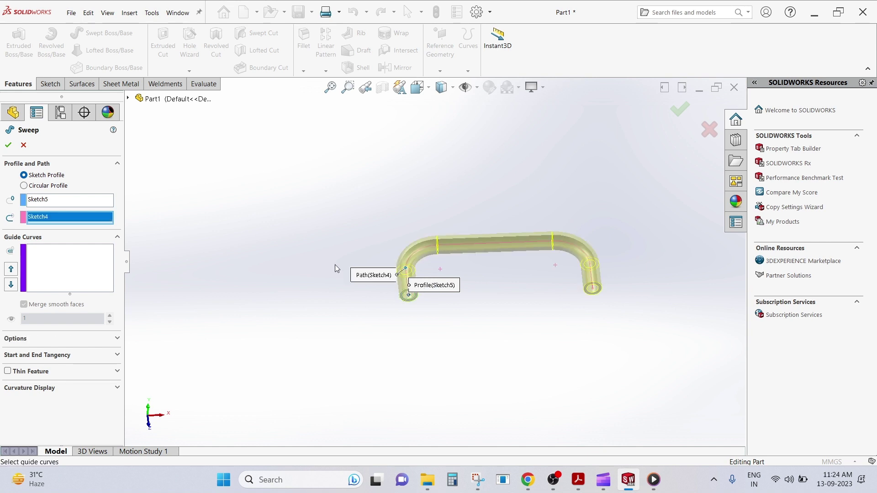
click(8, 146)
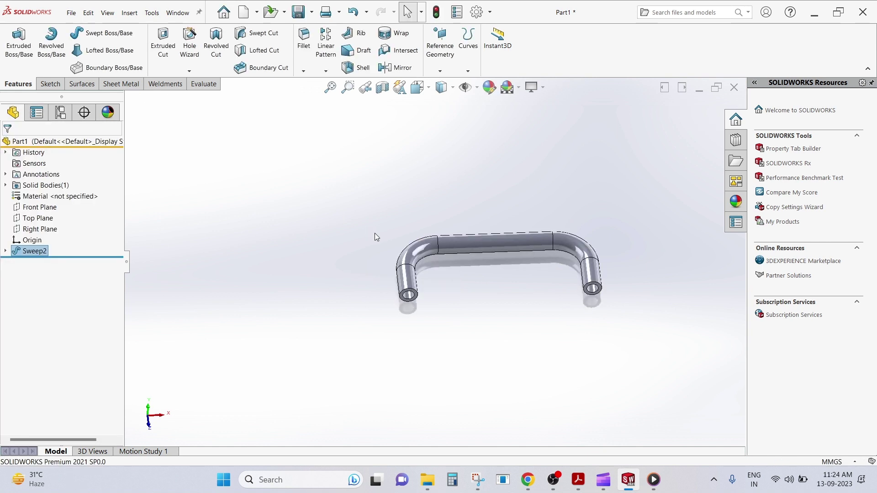
Start a section view of the handle and look at it from the front.
mouse_move(509, 271)
middle_down()
mouse_move(525, 237)
mouse_move(523, 195)
mouse_move(502, 165)
mouse_move(537, 172)
mouse_move(520, 225)
mouse_move(525, 284)
middle_up()
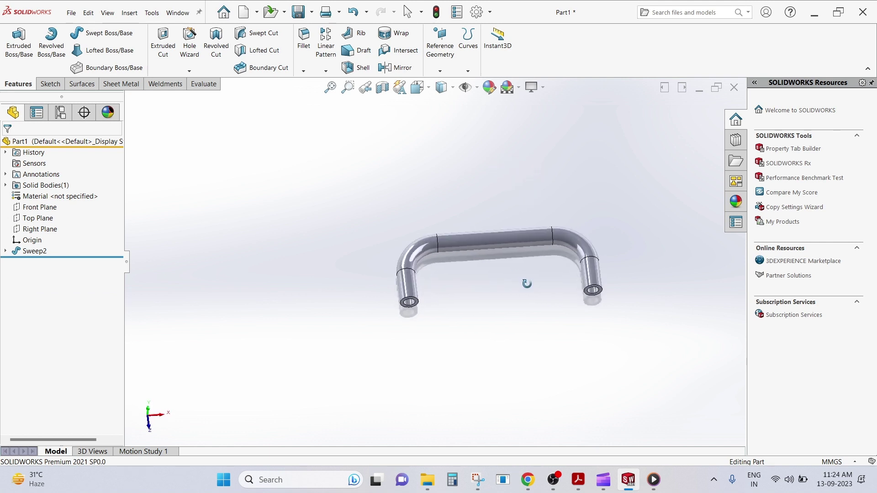
click(383, 87)
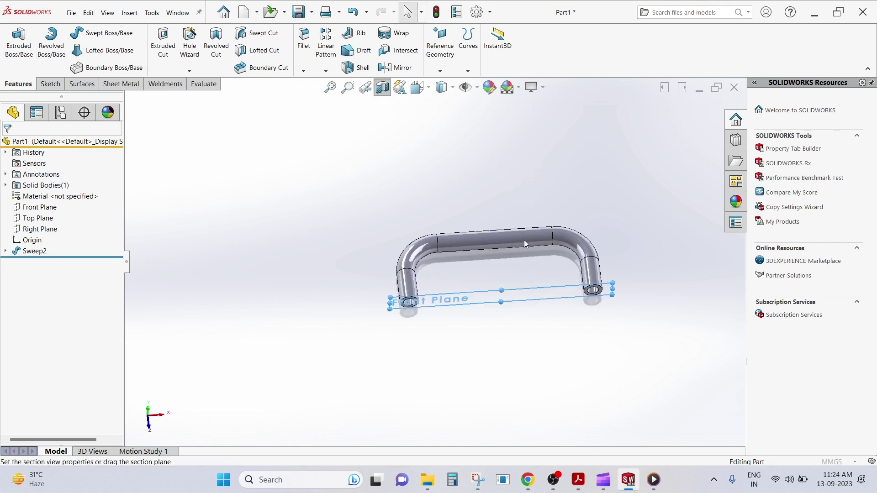
scroll(583, 251, down, 2)
scroll(582, 251, down, 2)
scroll(432, 283, down, 2)
key(ctrl+1)
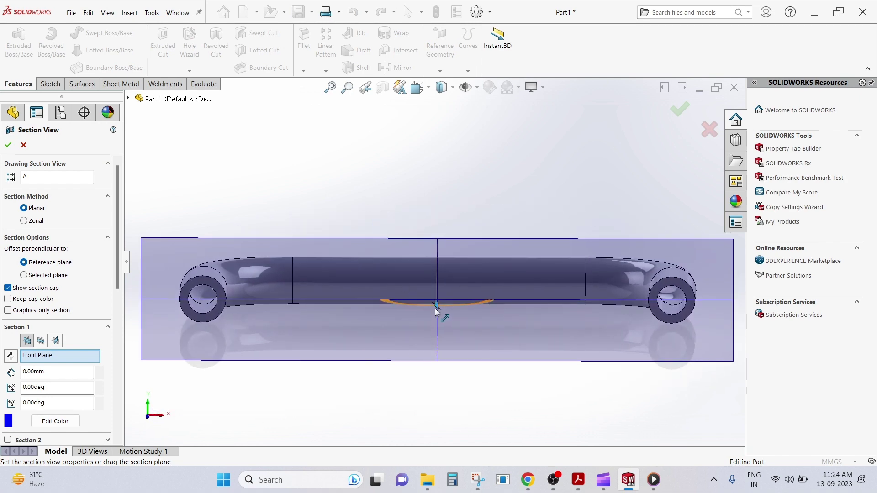
drag(436, 305, 439, 292)
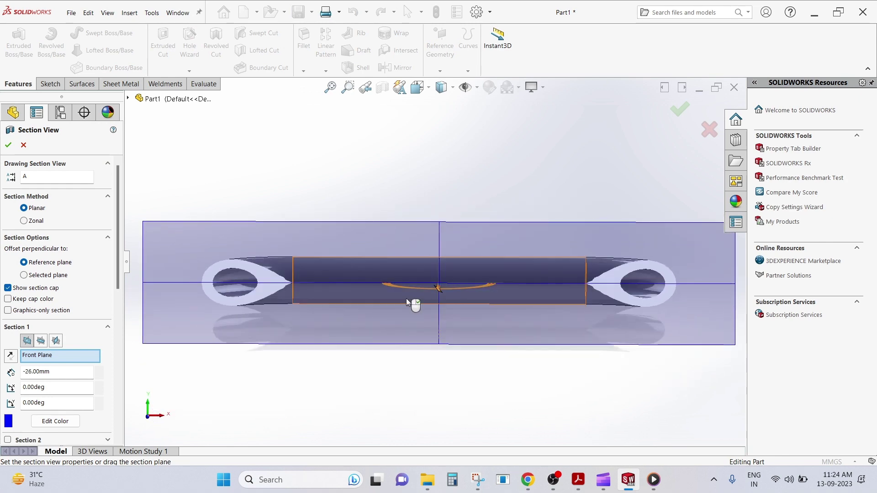
Section the handle along the Top Plane, accept it, and orbit to a tilted 3D view.
click(55, 341)
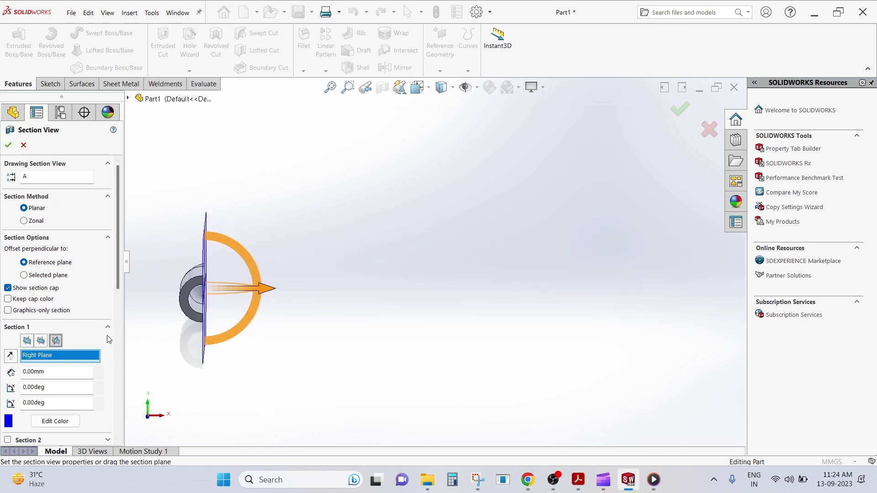
click(42, 341)
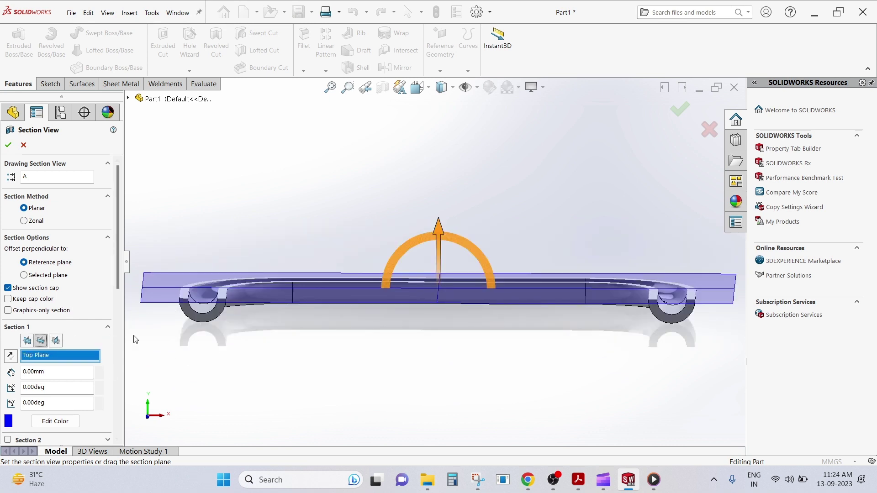
click(8, 146)
mouse_move(360, 300)
middle_down()
mouse_move(372, 397)
mouse_move(361, 358)
mouse_move(401, 360)
mouse_move(397, 347)
mouse_move(362, 352)
mouse_move(407, 349)
mouse_move(378, 346)
middle_up()
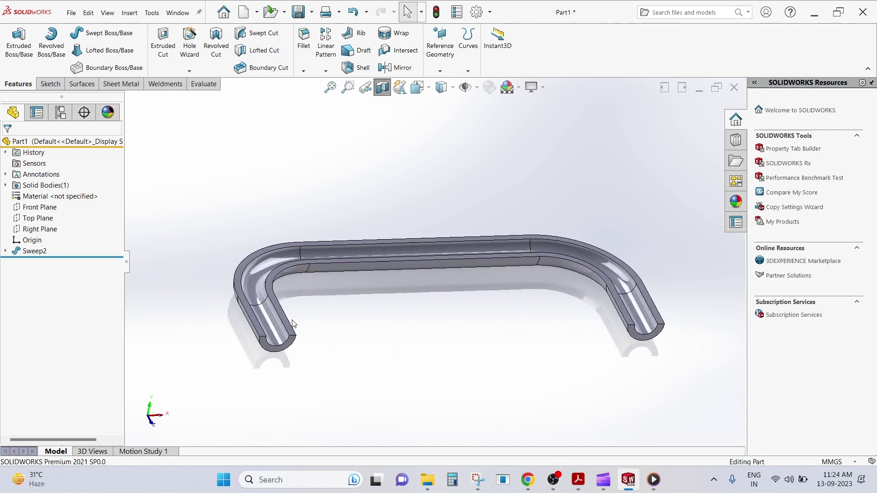